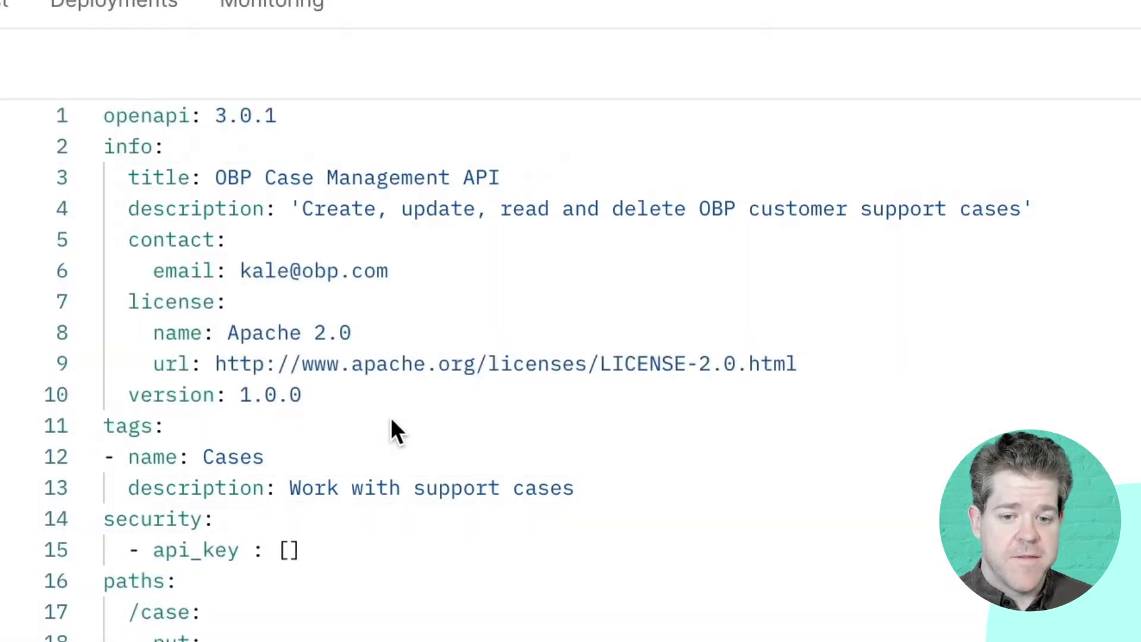
Step: Expand the PUT /case responses in the spec outline to show codes 200, 400, 404 and 405
scroll(395, 431, down, 3)
scroll(464, 523, down, 2)
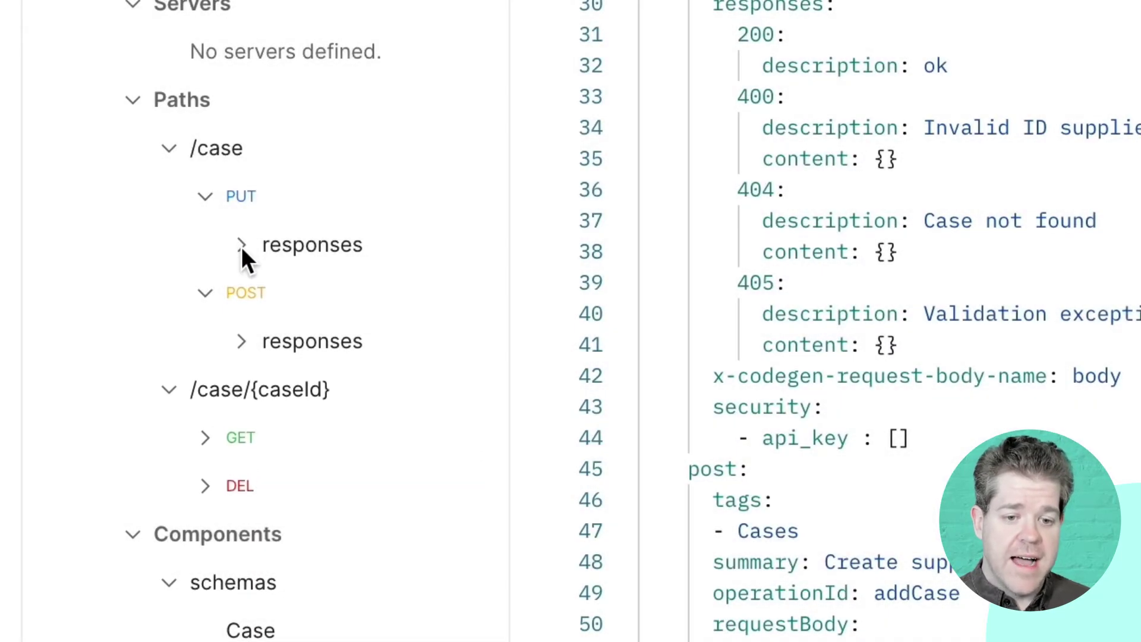
click(243, 248)
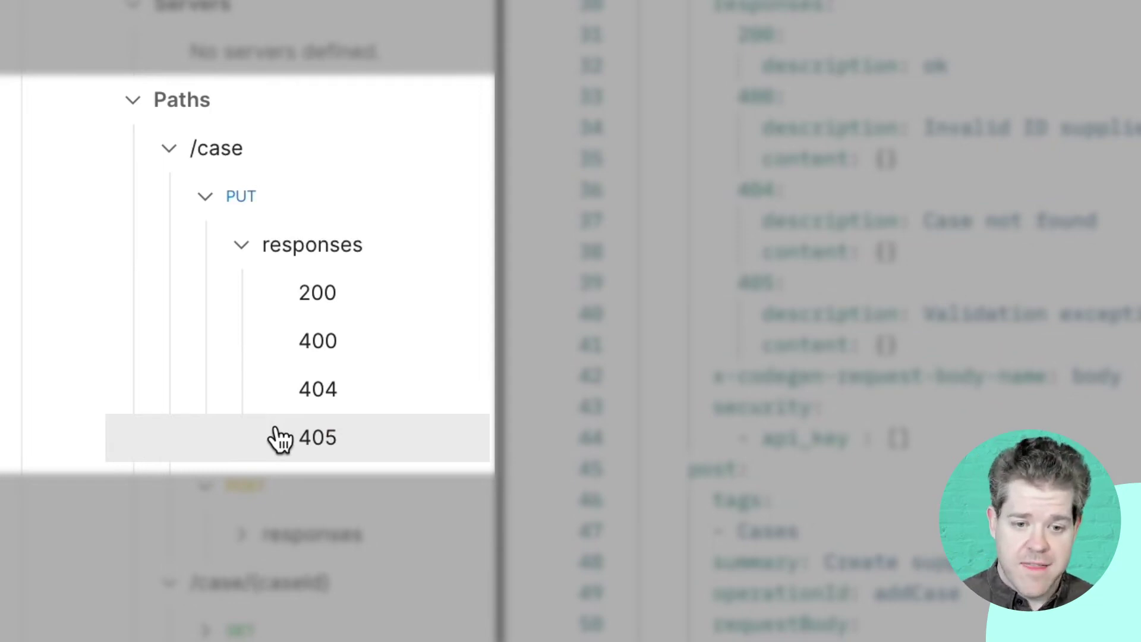
Step: Jump to the Case schema and scroll through its caseId, contact_email, subject, description, priority and status fields
scroll(279, 410, down, 3)
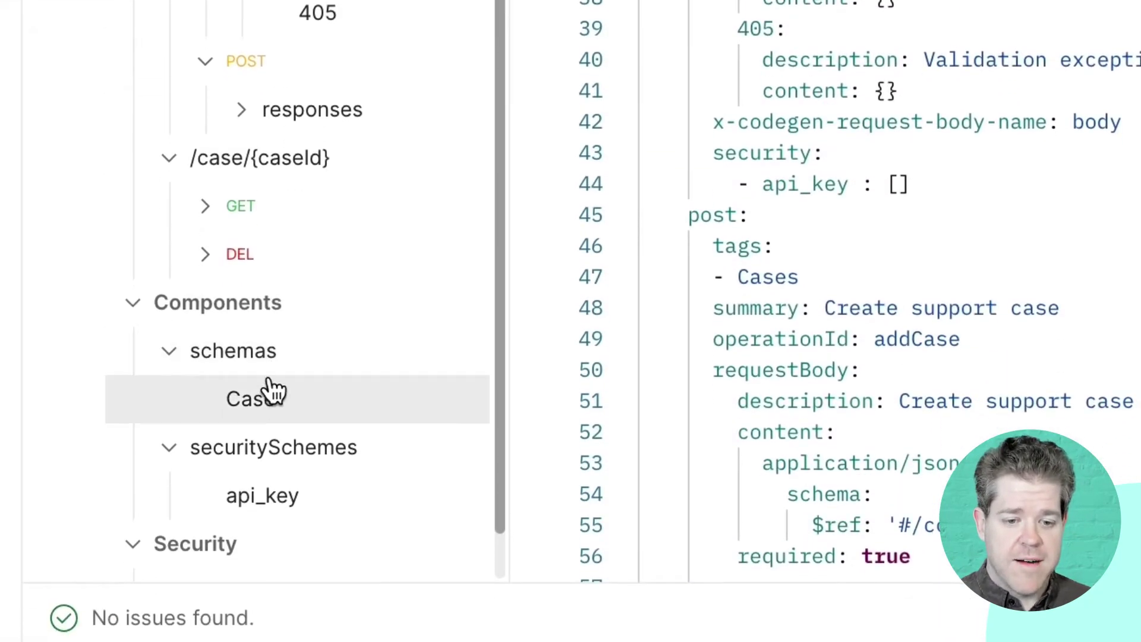
click(268, 402)
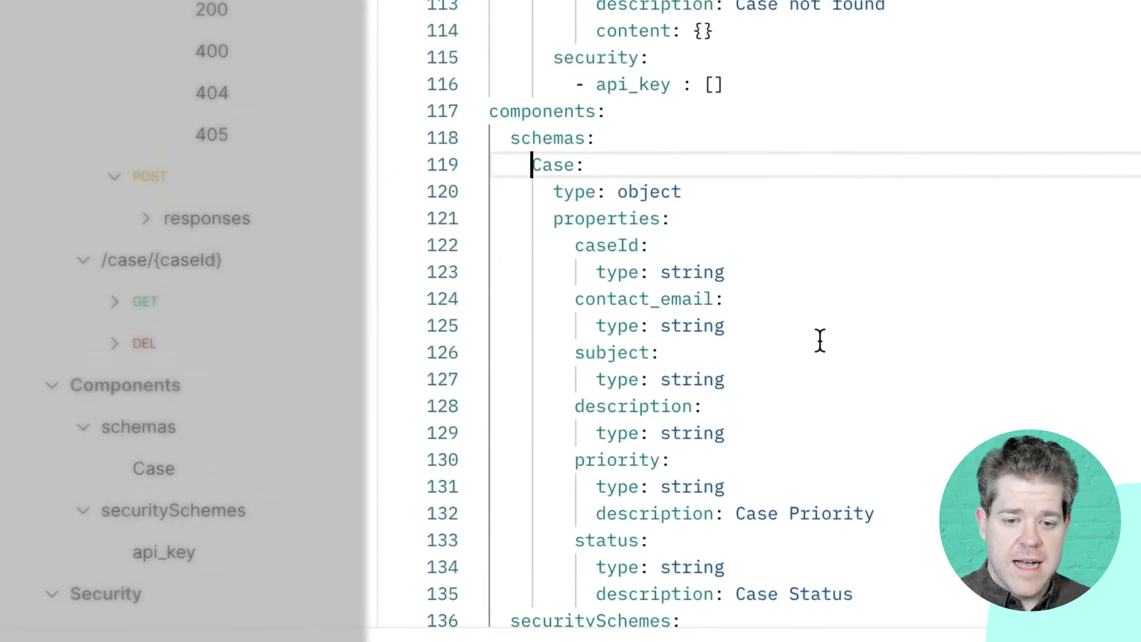
scroll(1021, 247, down, 1)
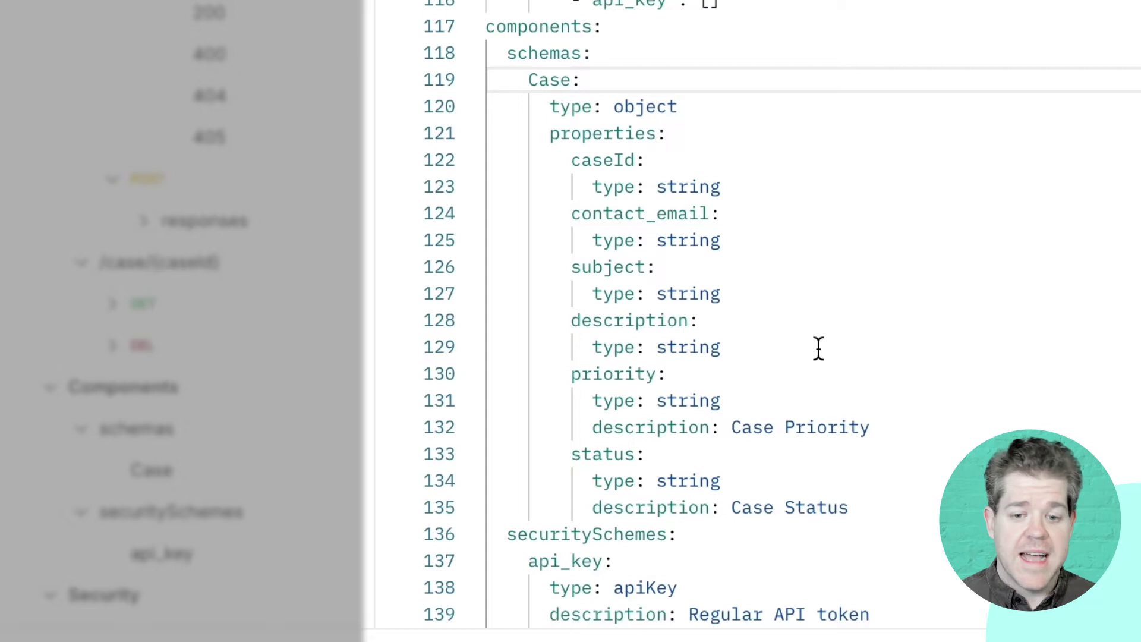
scroll(819, 349, up, 3)
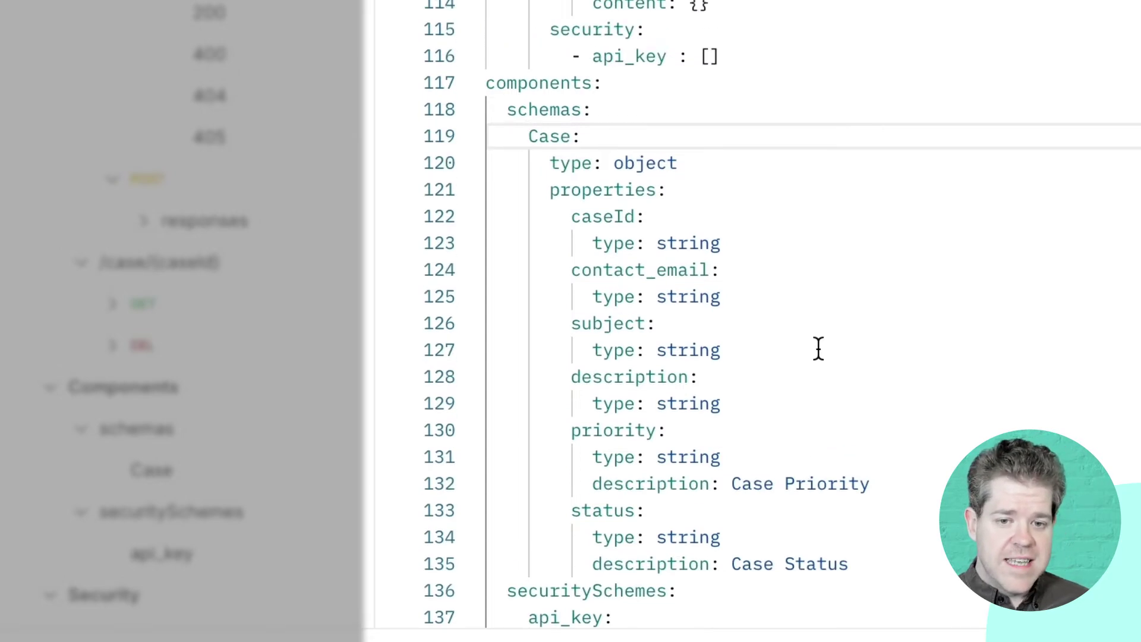
scroll(818, 349, up, 14)
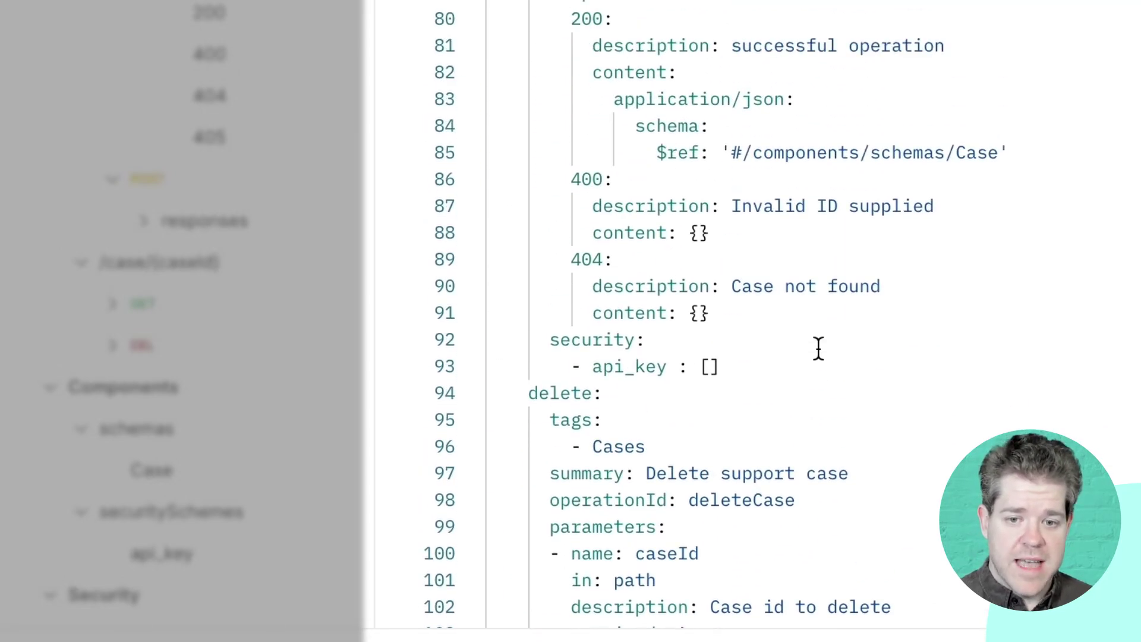
scroll(818, 349, up, 16)
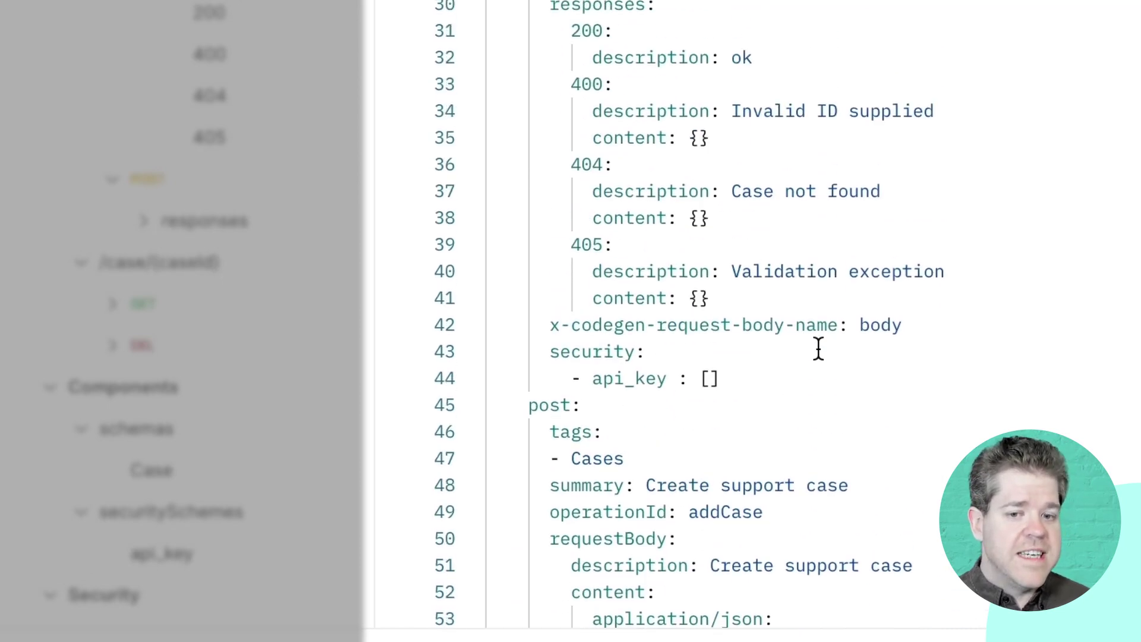
scroll(818, 349, up, 1)
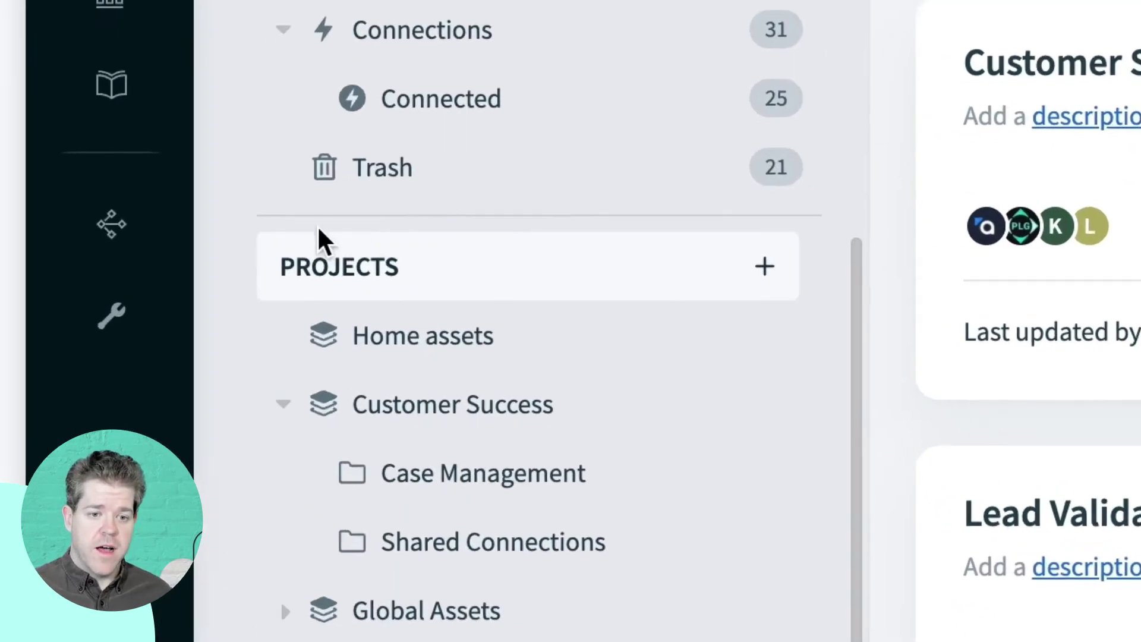
Step: Go to the API platform's API collections and start a new API collection
mouse_move(92, 241)
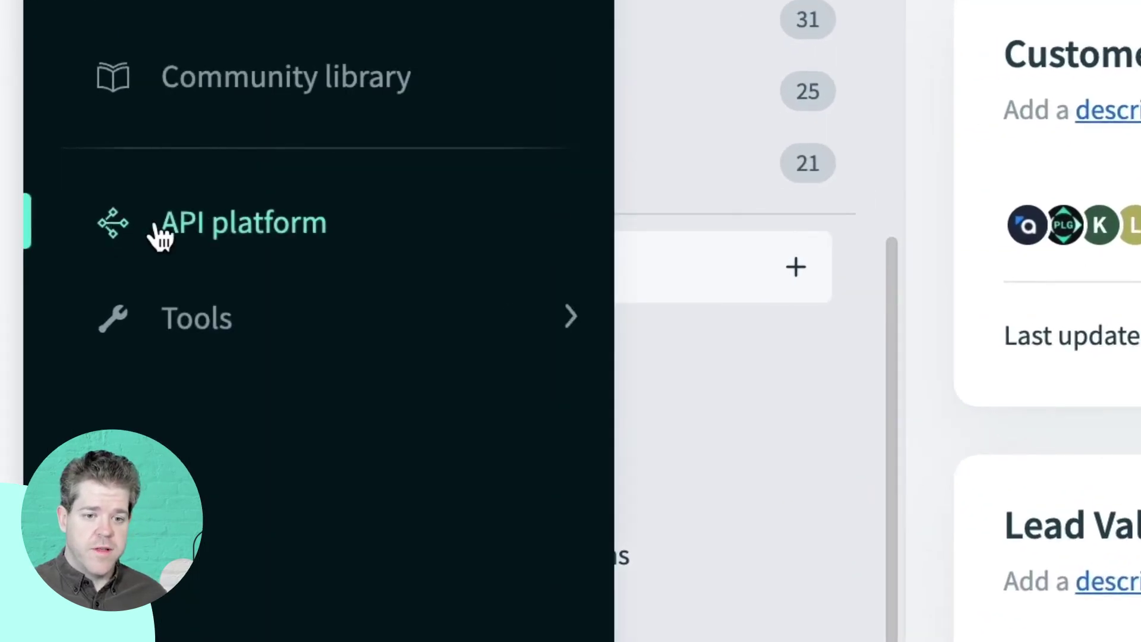
click(160, 235)
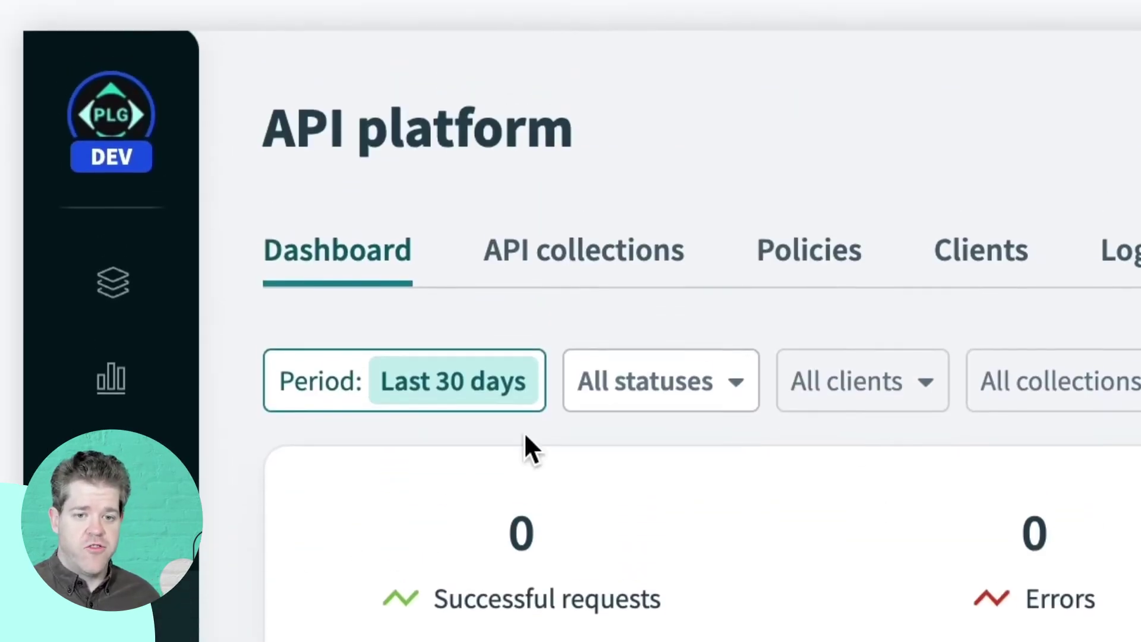
click(603, 280)
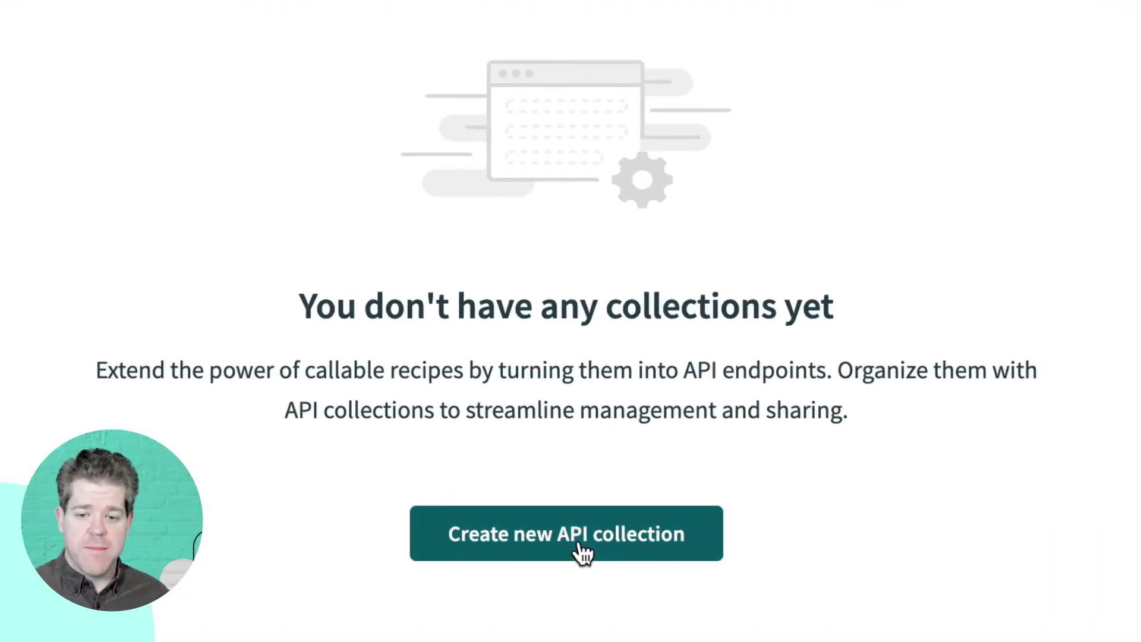
click(613, 430)
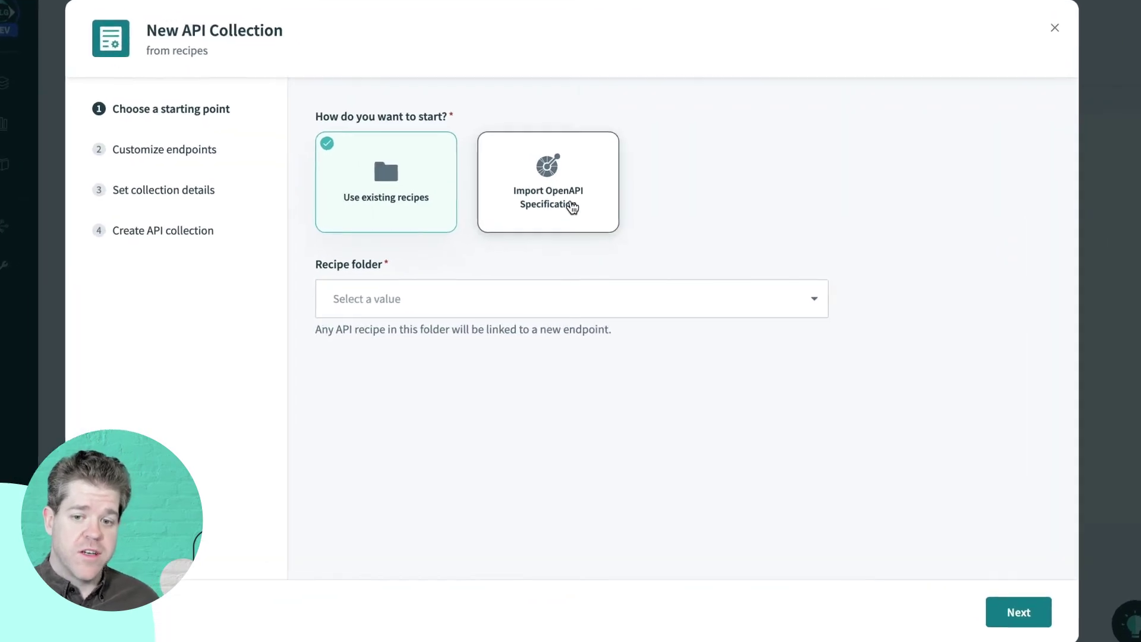
Step: Import case_management_api_v1.yml as an OpenAPI specification and continue to its 4 endpoints
click(572, 223)
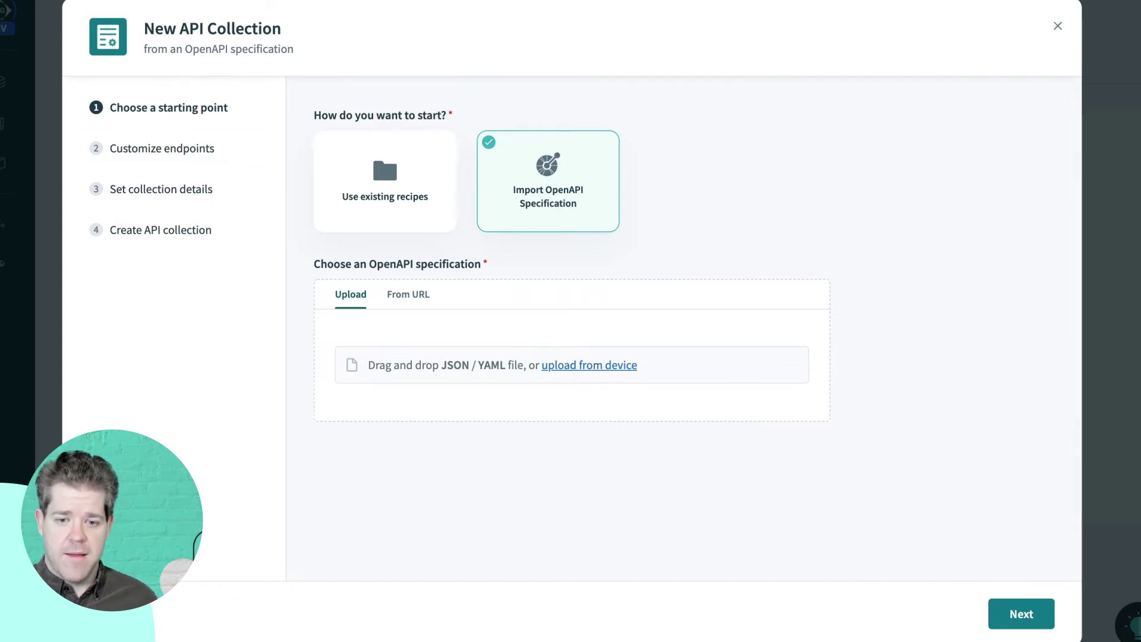
drag(833, 36, 585, 356)
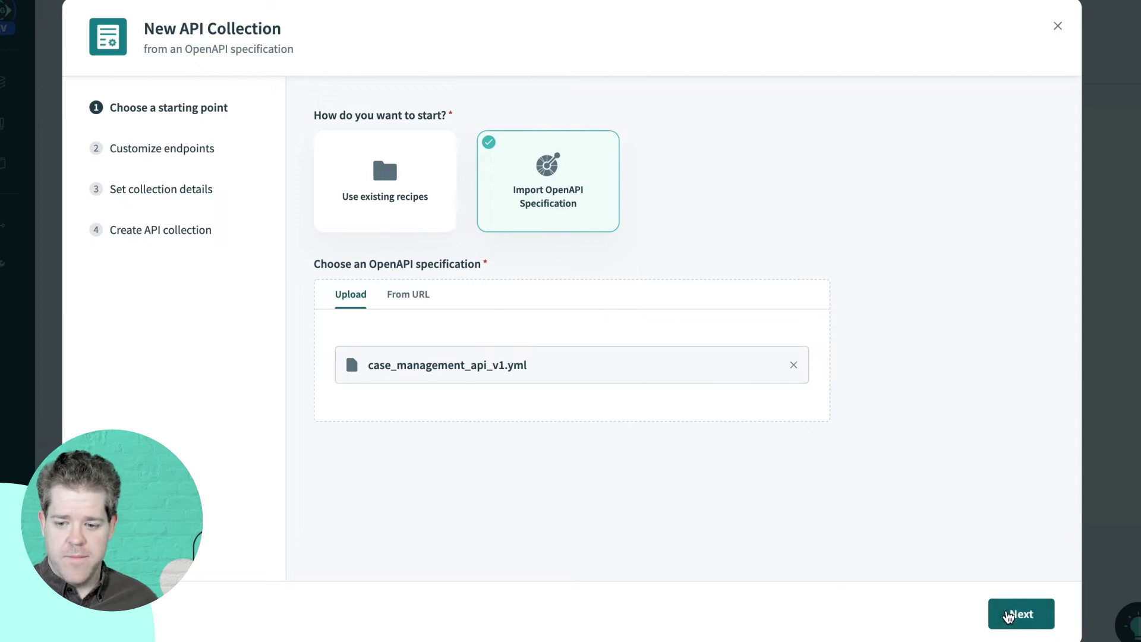
click(1010, 615)
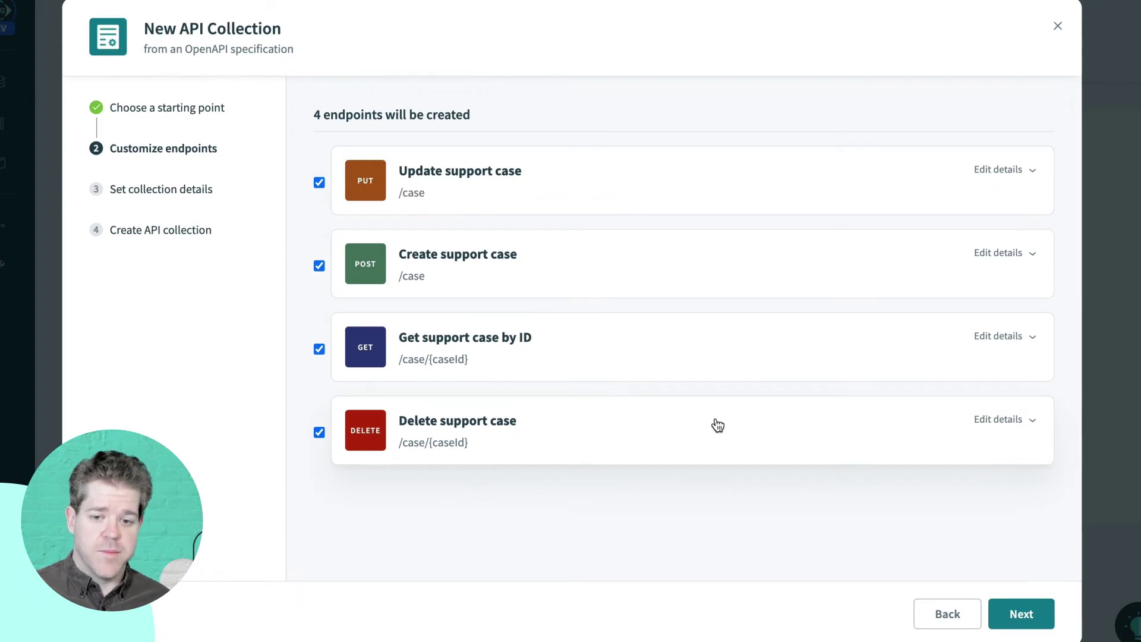
Step: Review the Update support case endpoint details and continue to the collection details
click(728, 206)
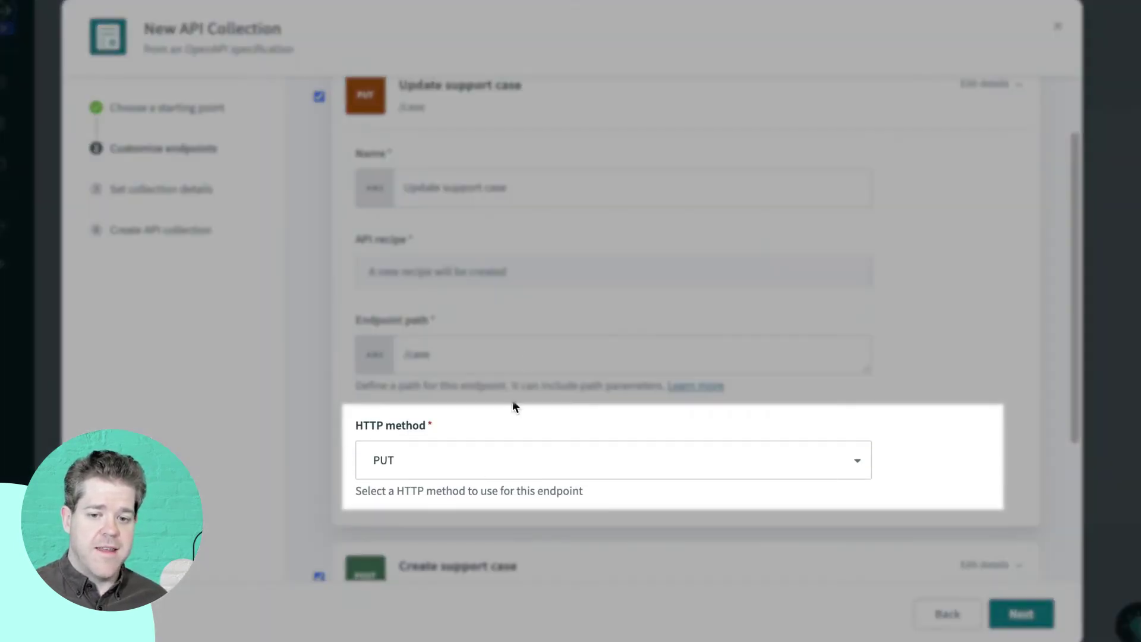
scroll(798, 549, down, 1)
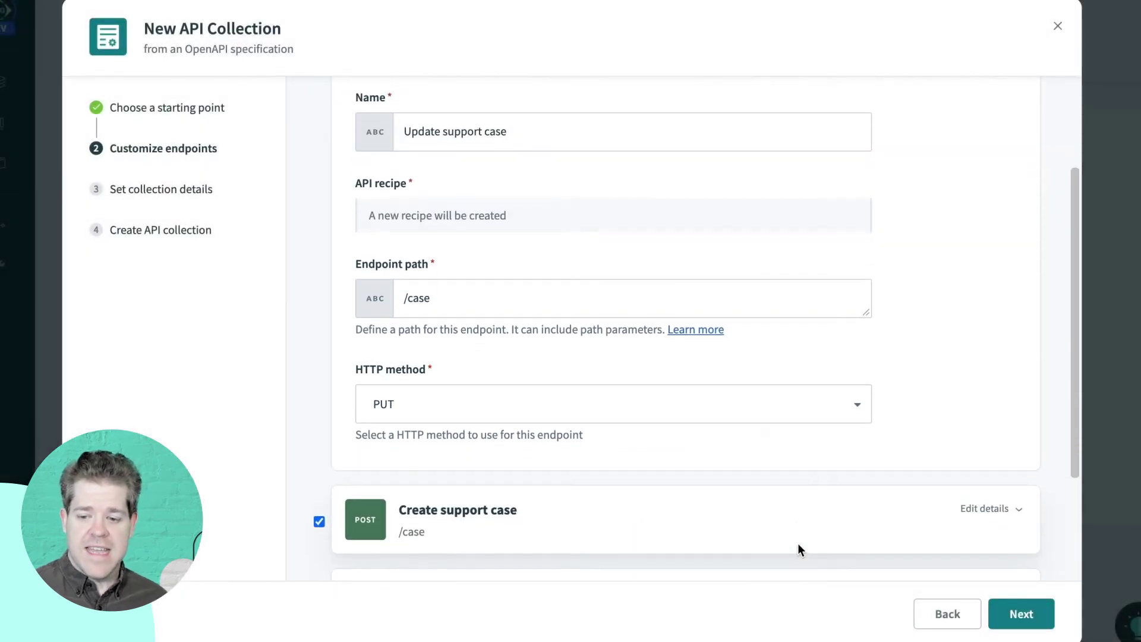
click(1022, 614)
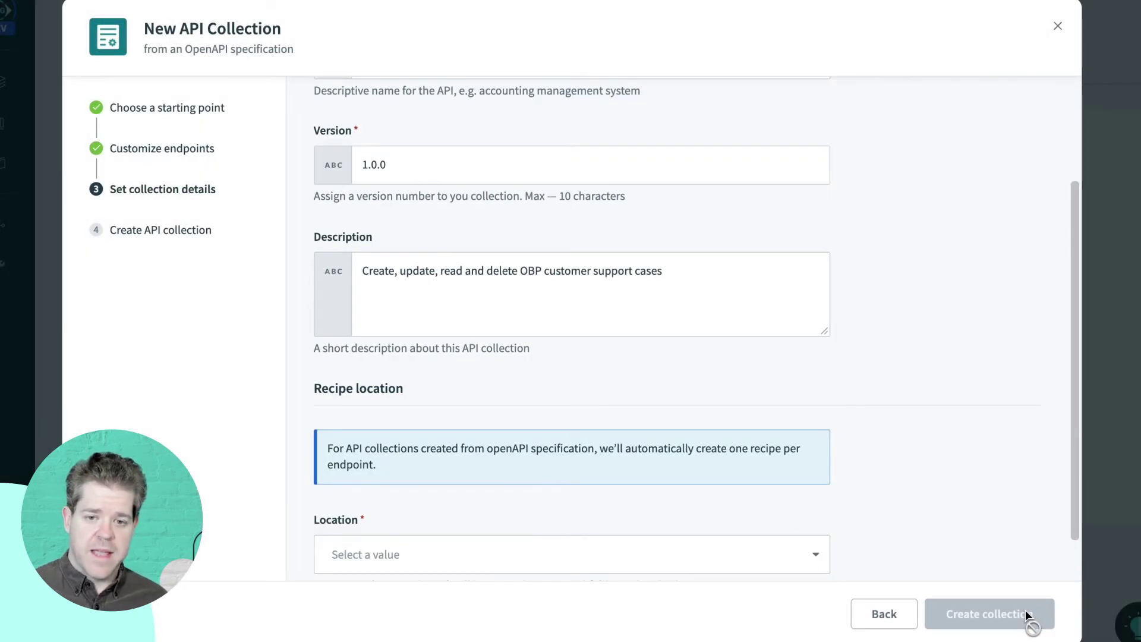
Step: Set the recipe location to the Case Management folder and create the collection
scroll(1027, 179, up, 2)
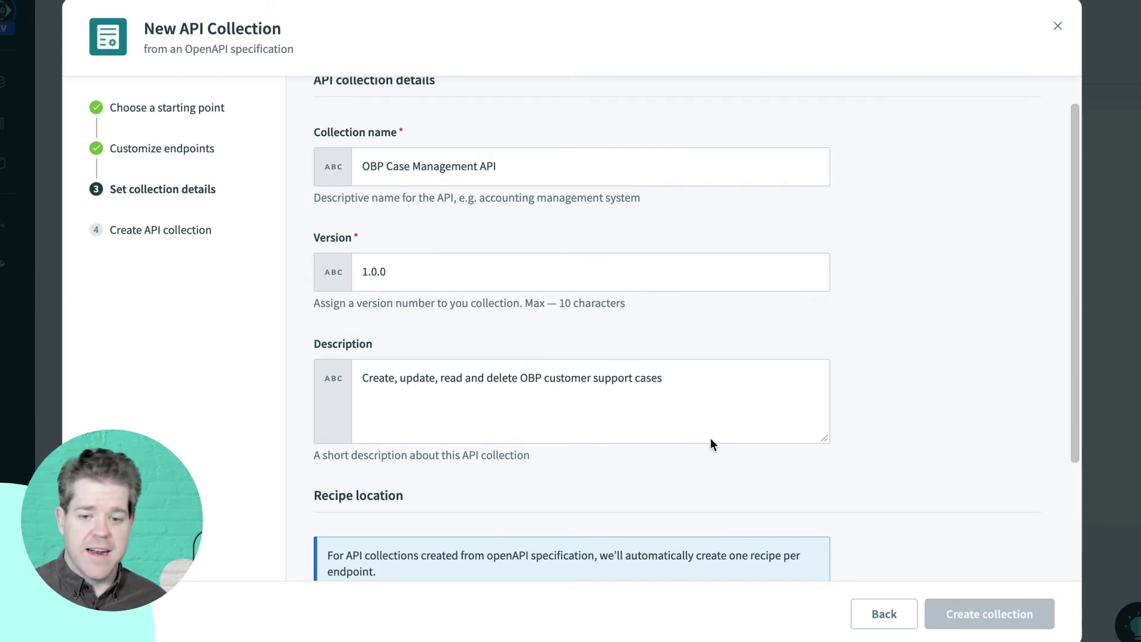
scroll(919, 554, down, 3)
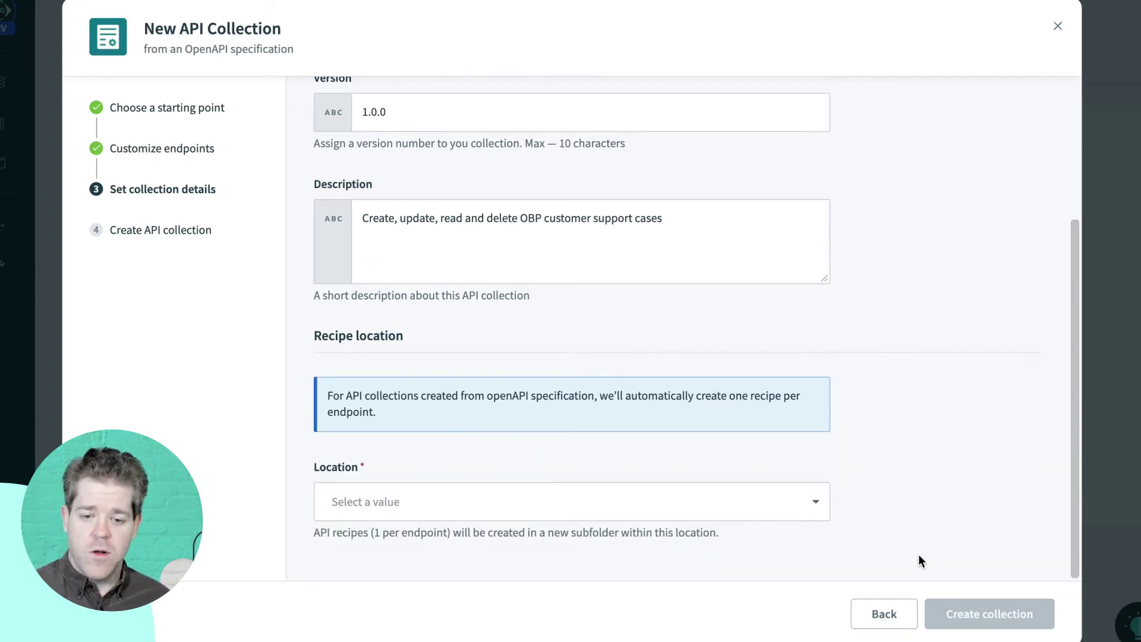
click(791, 504)
scroll(726, 458, down, 10)
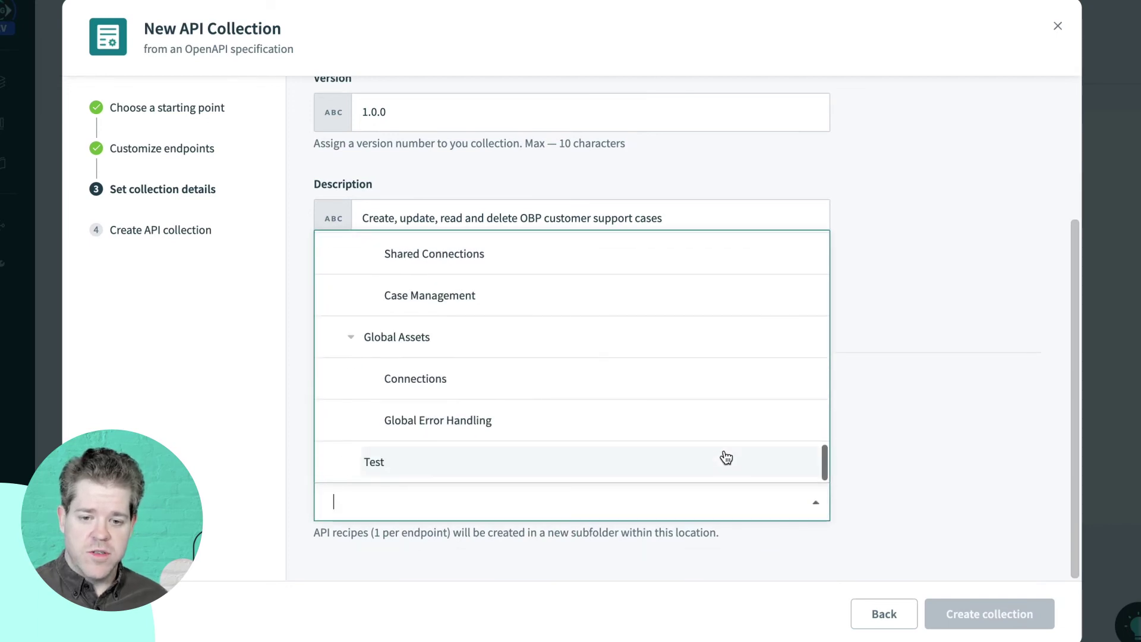
click(664, 306)
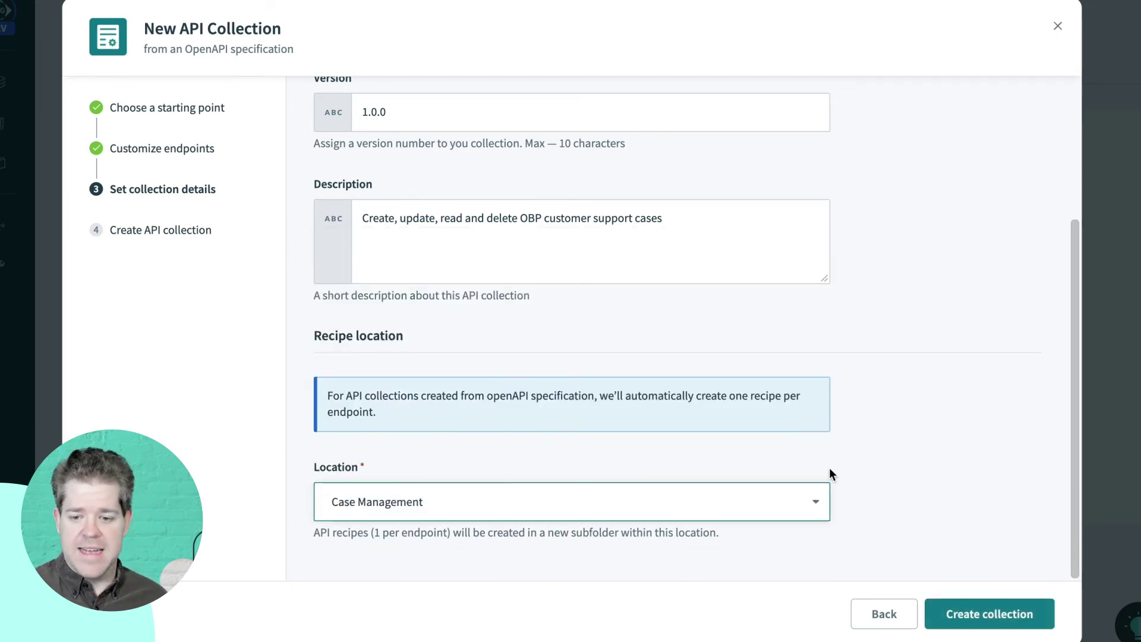
click(988, 623)
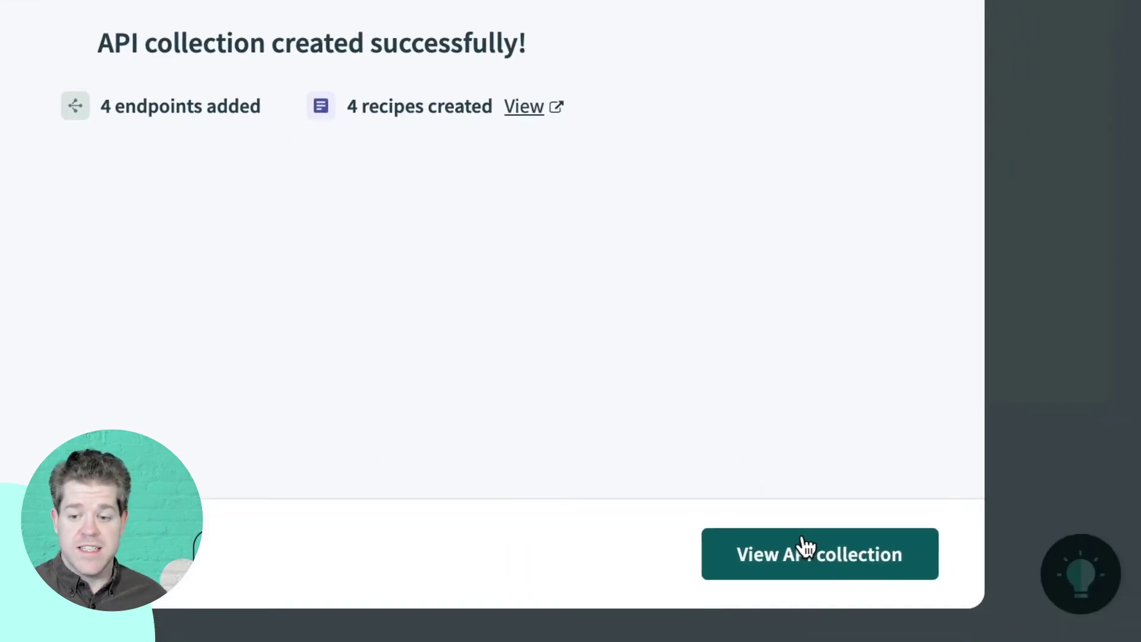
Step: Open the new API collection and its Create support case recipe
click(802, 543)
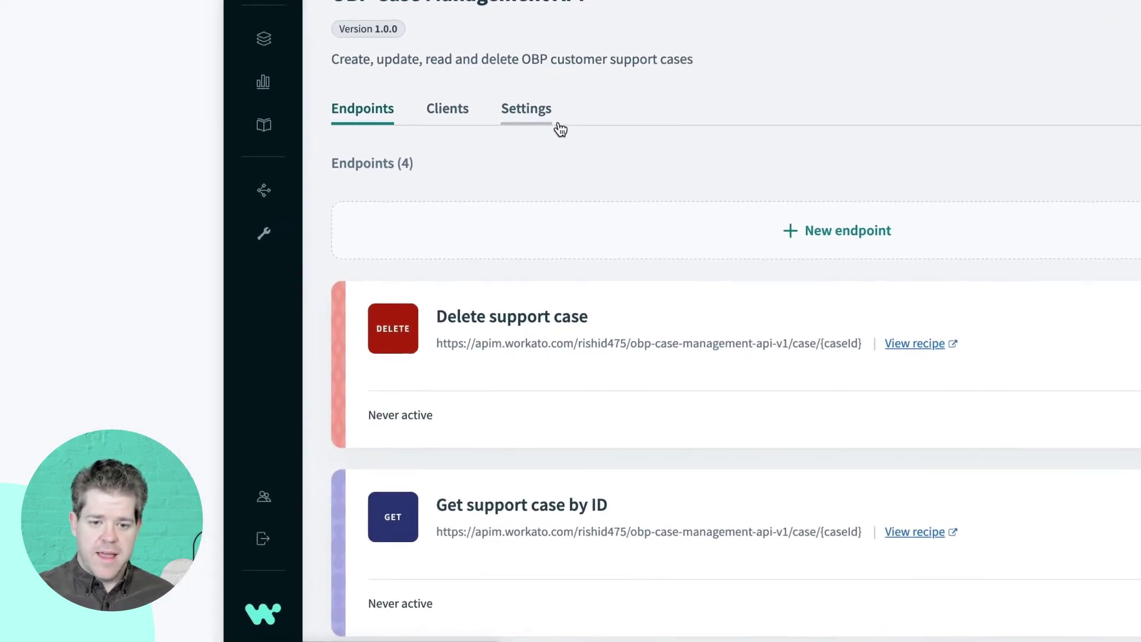
scroll(326, 191, down, 2)
scroll(697, 266, down, 2)
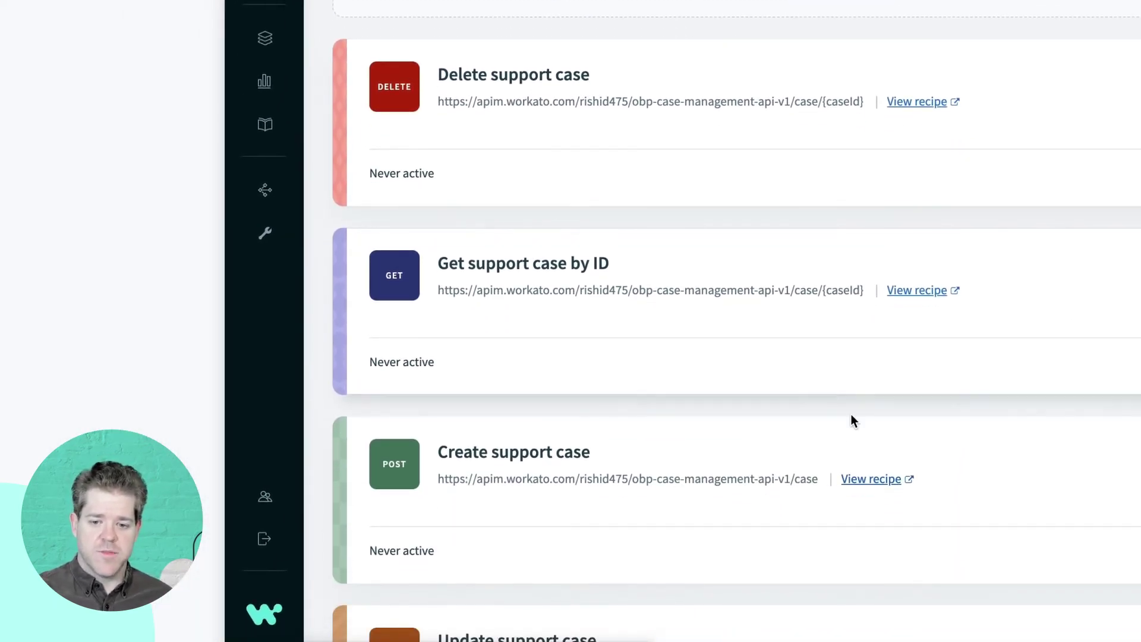
scroll(871, 488, down, 1)
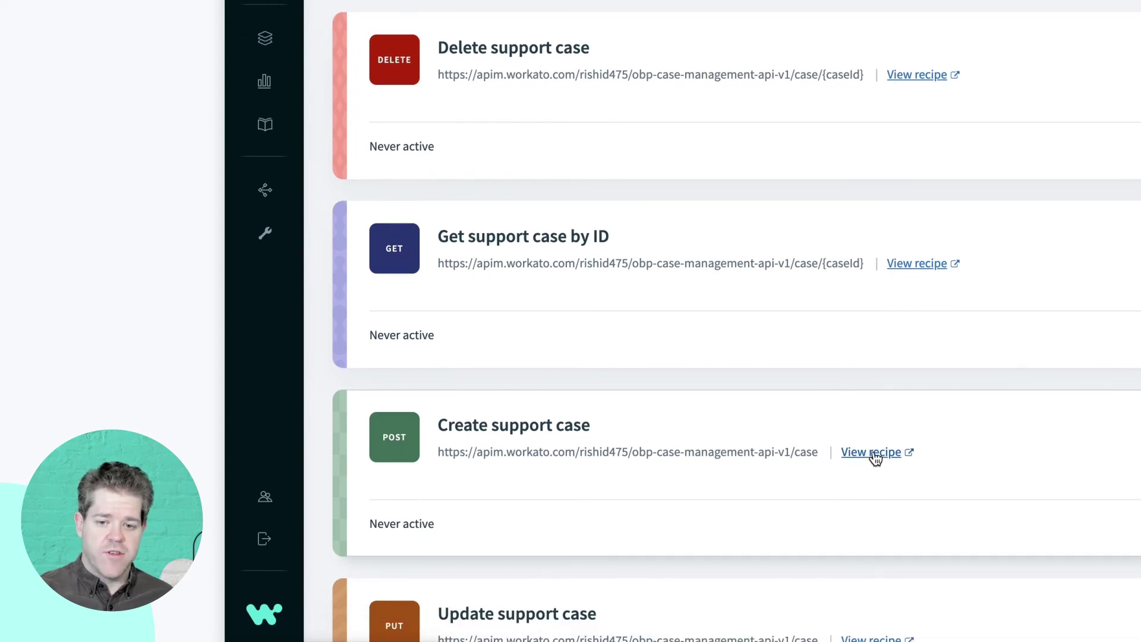
click(876, 455)
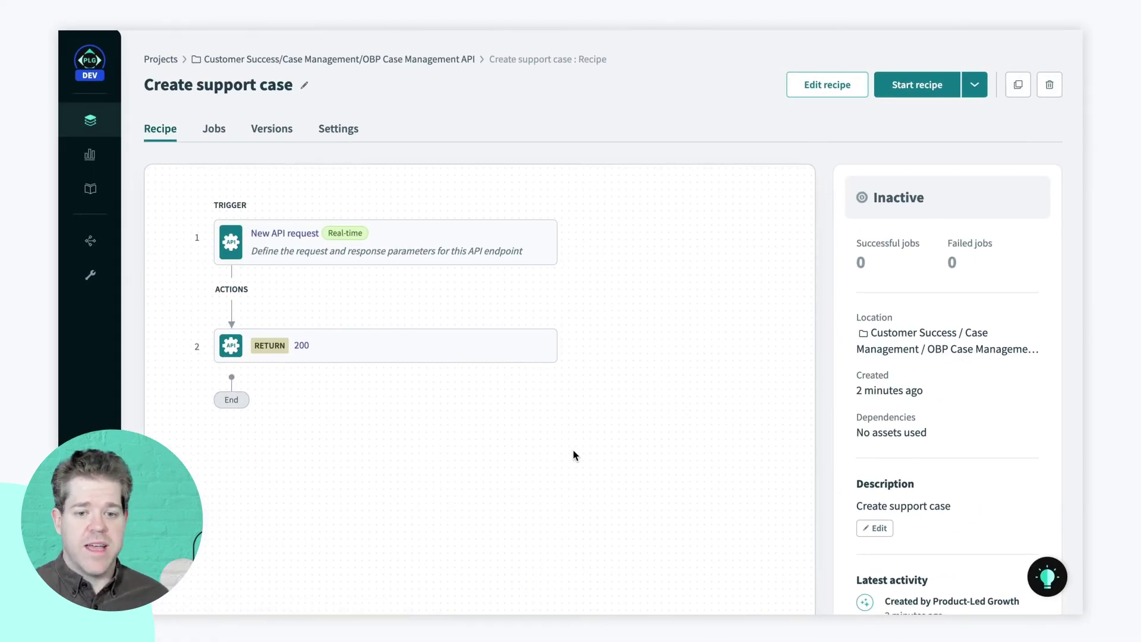
Step: Review the New API request trigger's request schema and 200 response
click(493, 247)
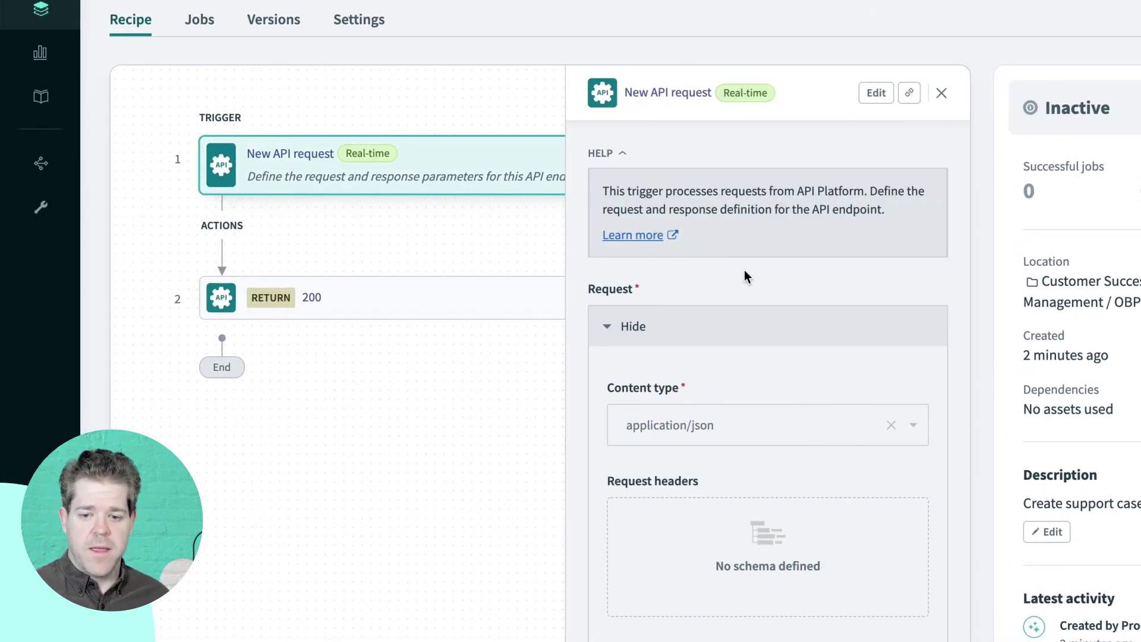
scroll(744, 270, down, 6)
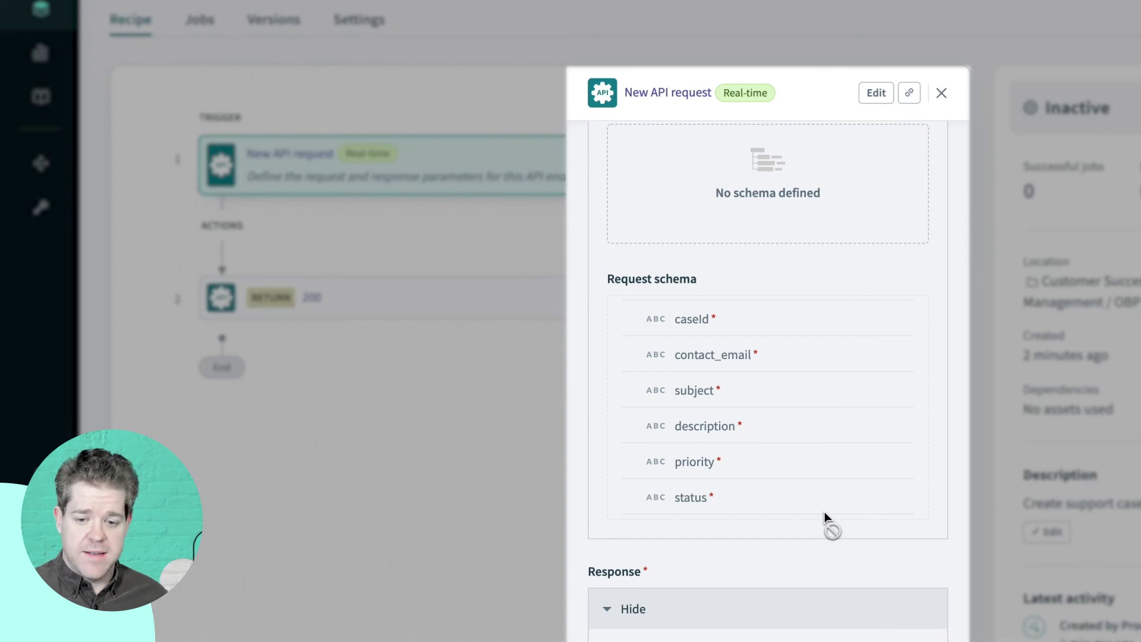
scroll(814, 560, down, 8)
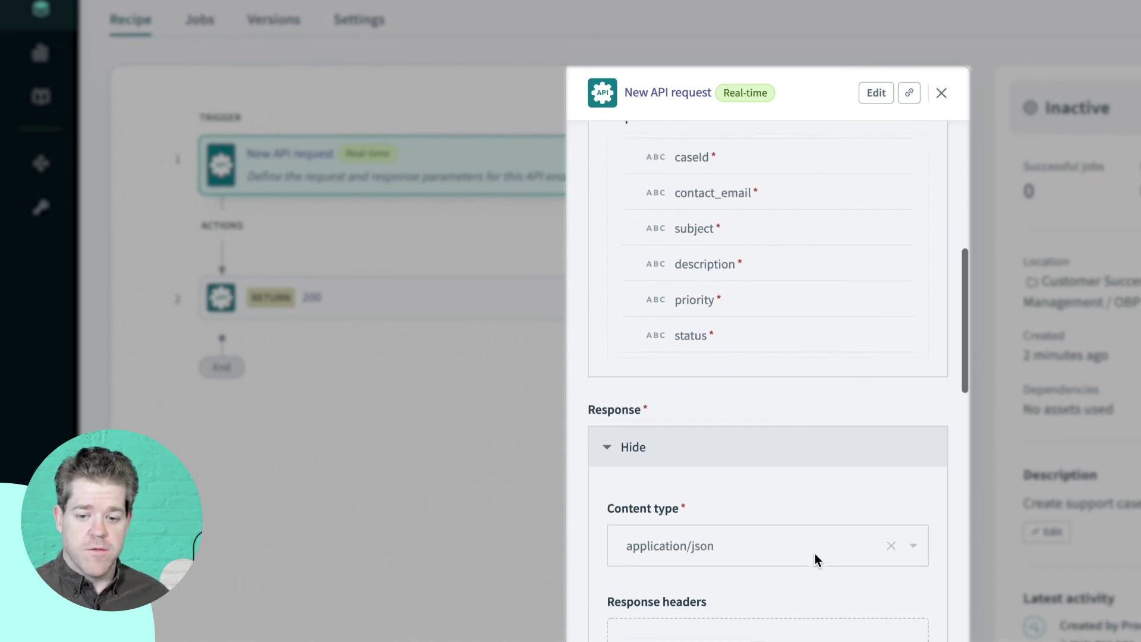
scroll(815, 554, down, 1)
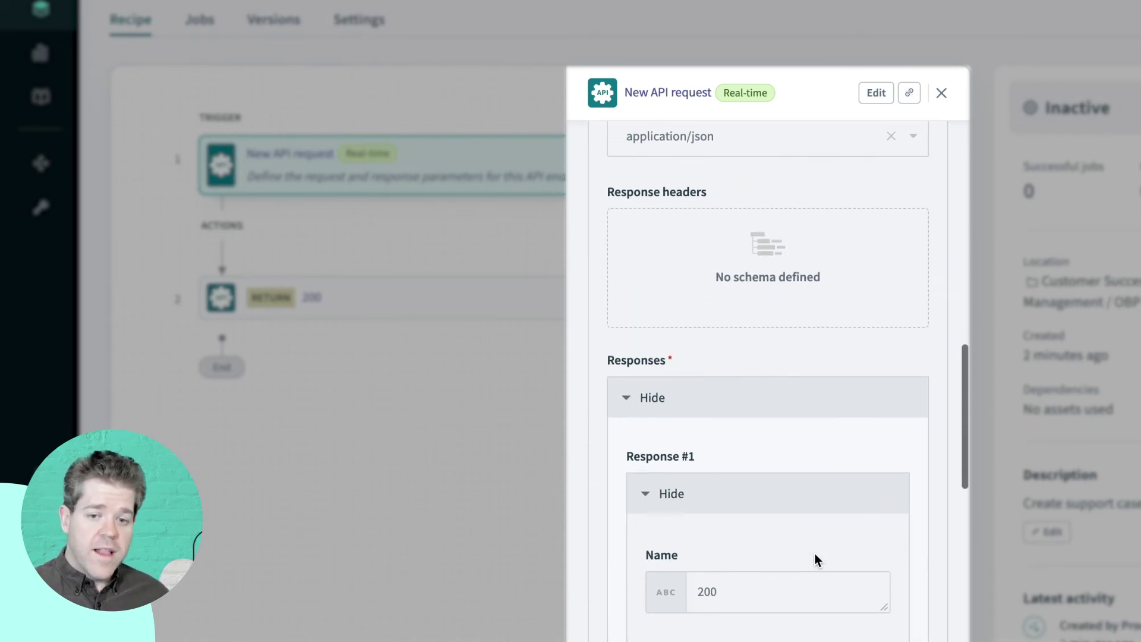
scroll(815, 554, down, 2)
scroll(814, 553, down, 3)
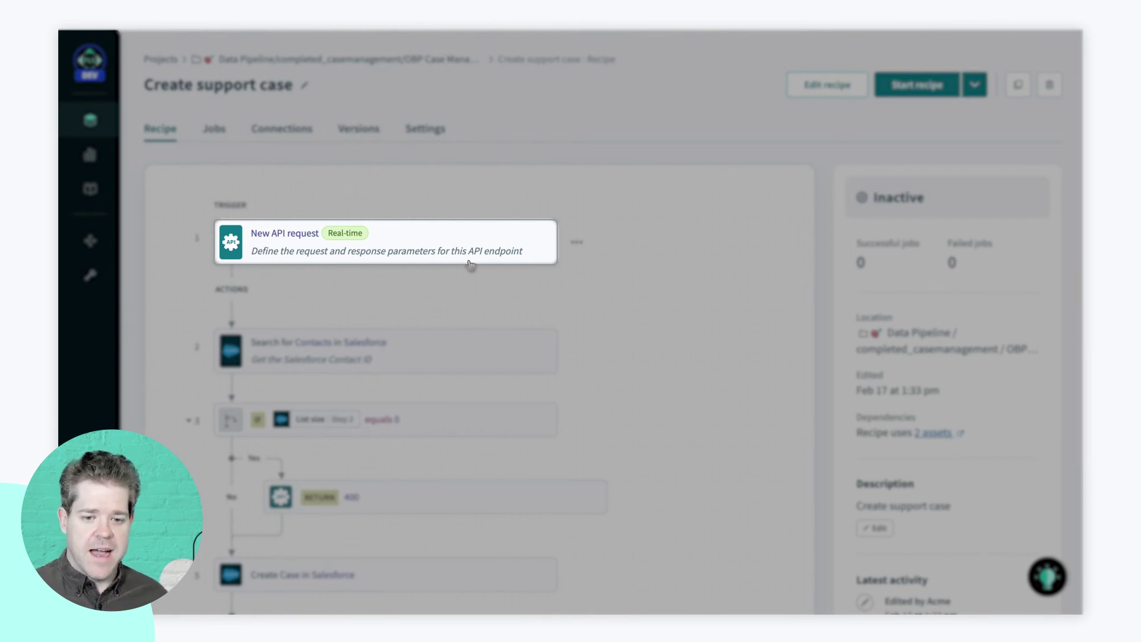
Step: Inspect the Create Case in Salesforce step and the Slack post to #customer-support
scroll(473, 331, down, 3)
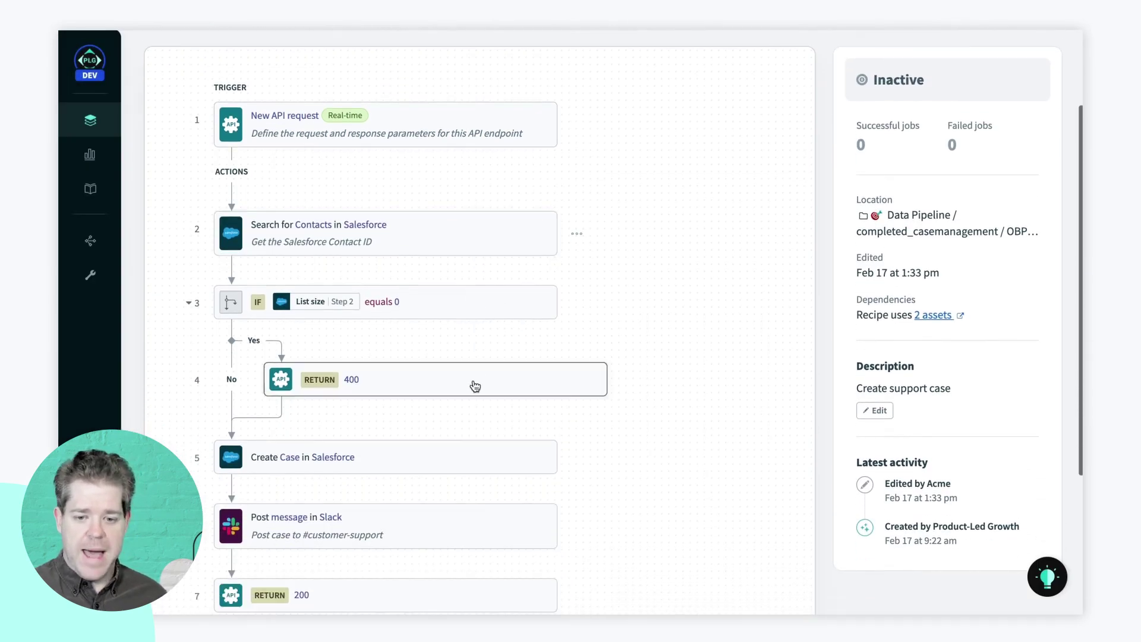
click(473, 446)
scroll(594, 416, down, 2)
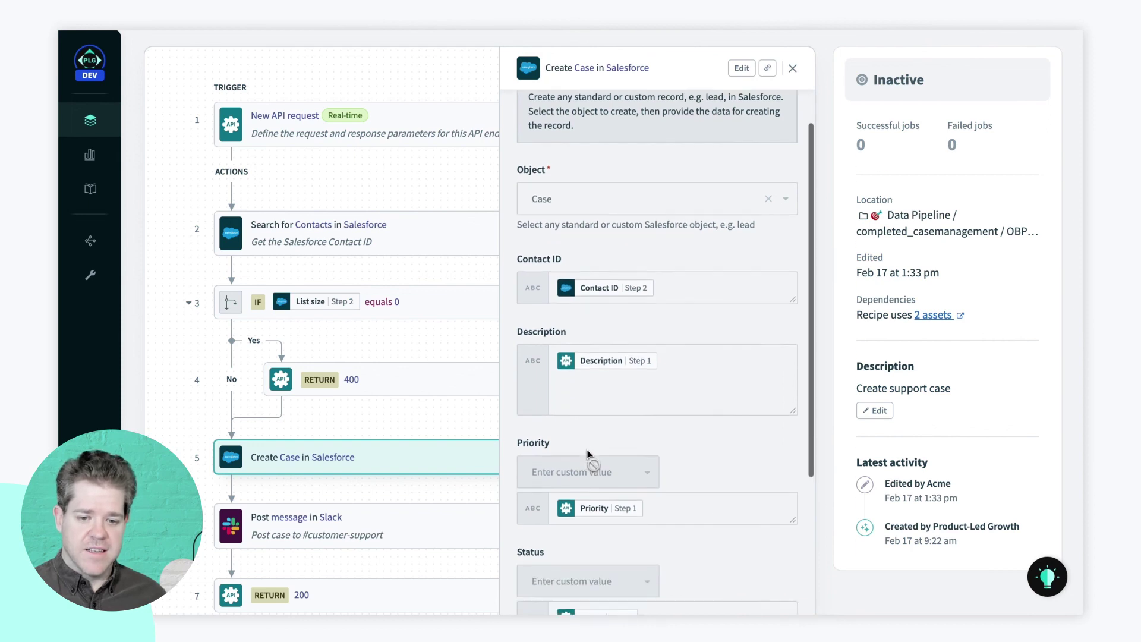
scroll(623, 363, down, 4)
click(436, 324)
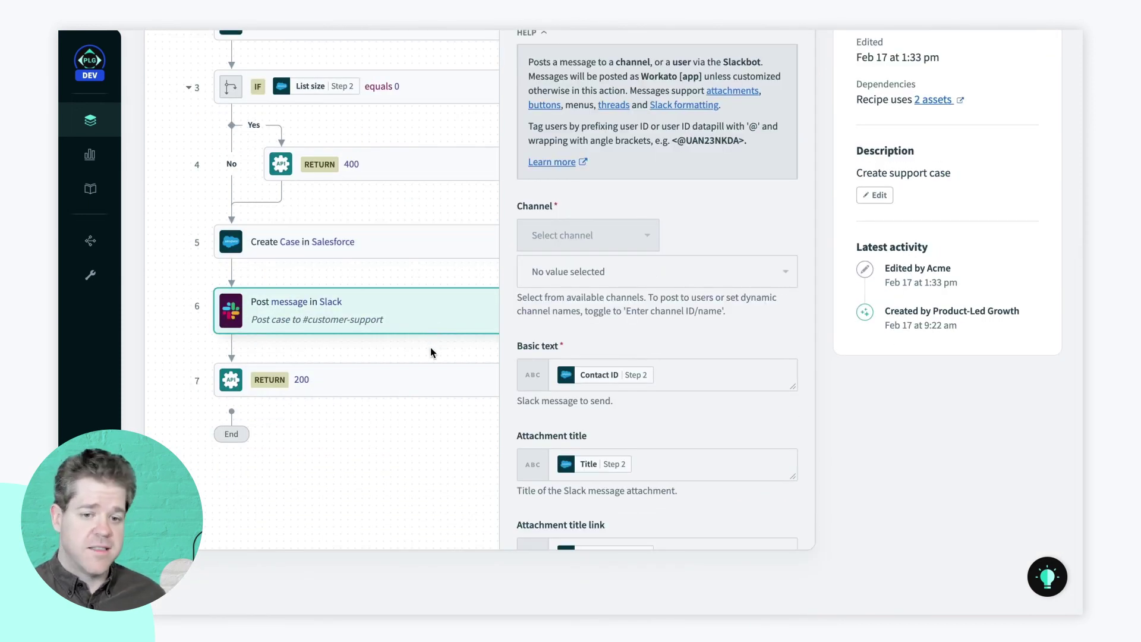
click(430, 351)
scroll(438, 376, up, 4)
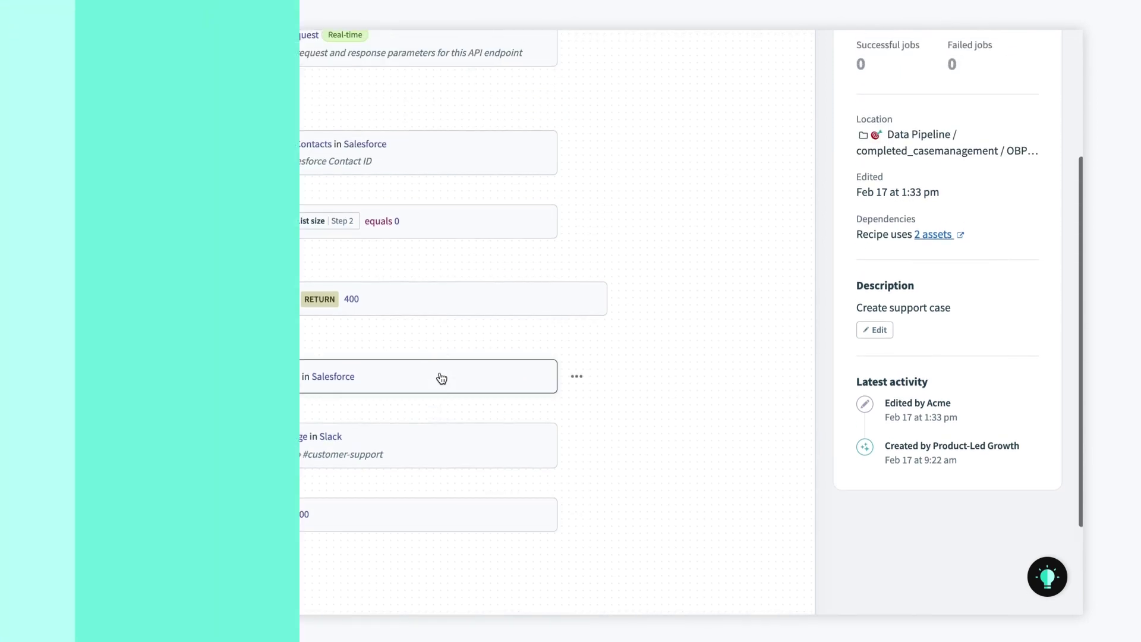